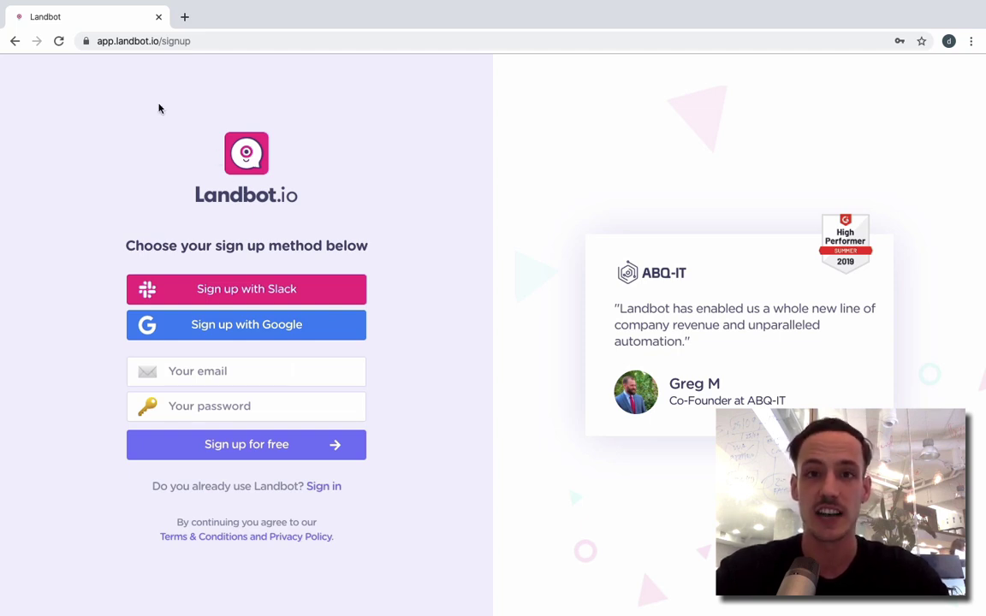
# - Enter the account email and a password, then submit the free sign-up
pyautogui.click(245, 375)
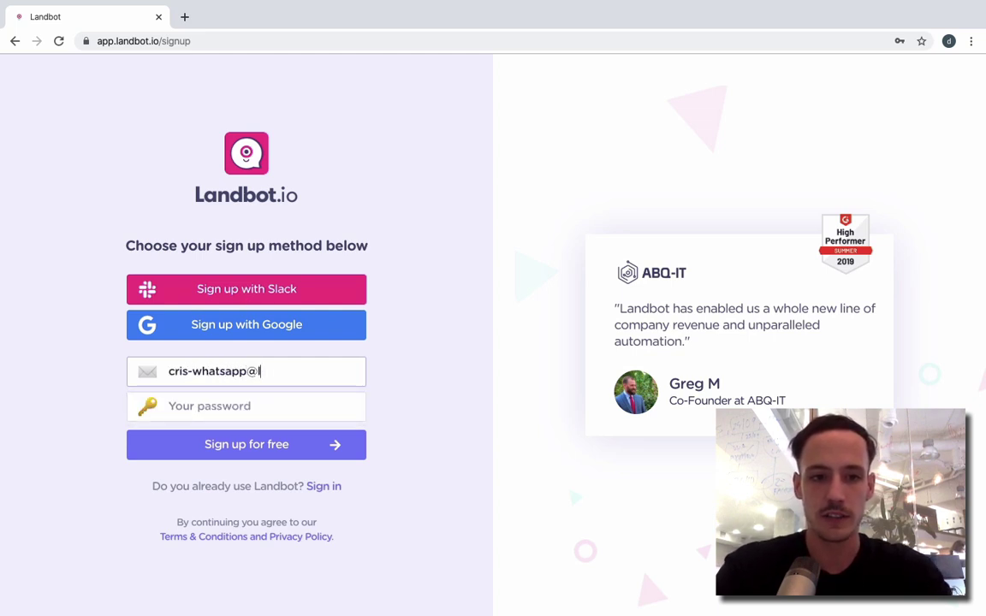
pyautogui.press('Tab')
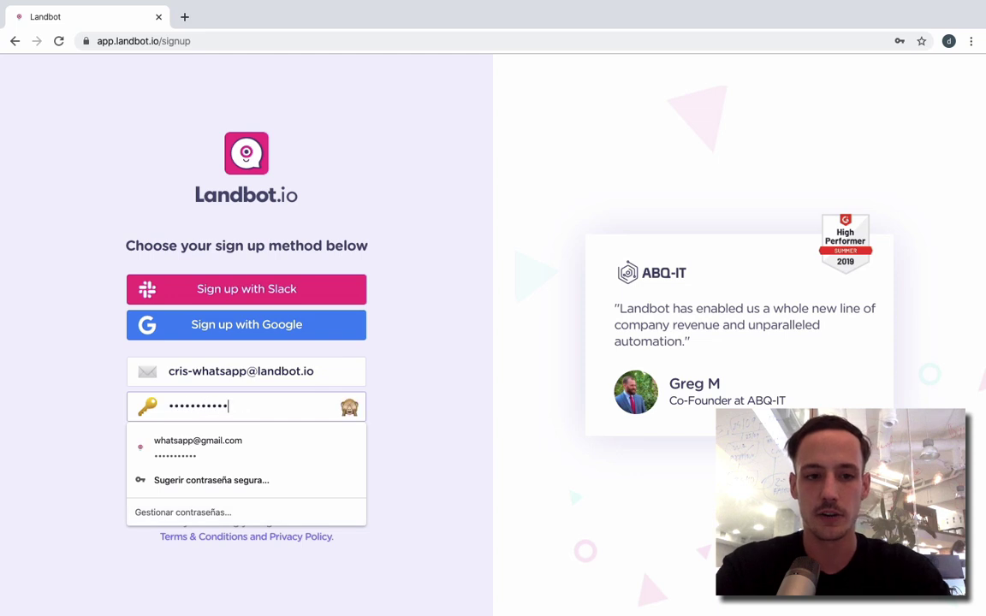
pyautogui.press('Return')
pyautogui.click(385, 377)
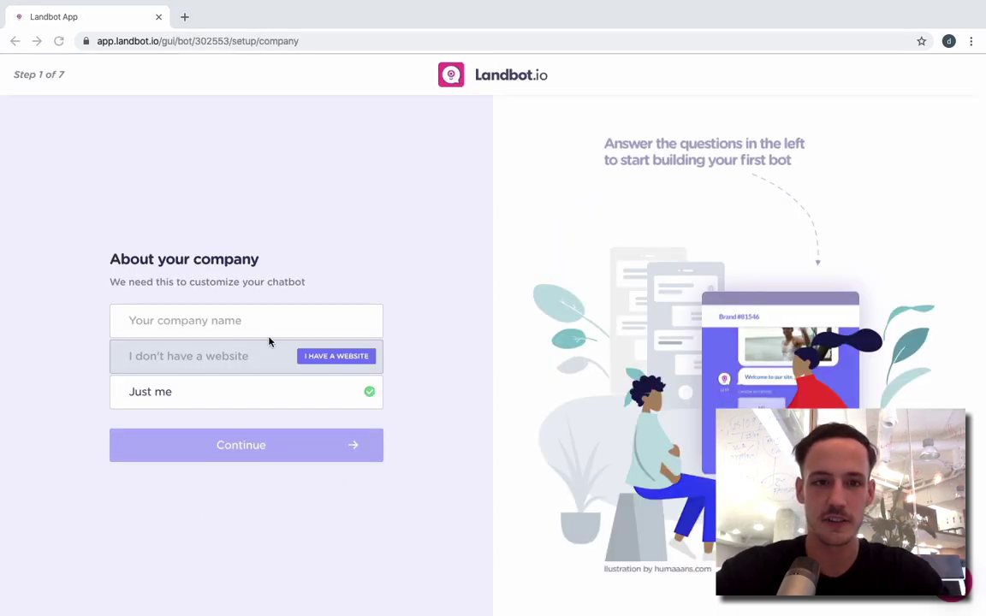
# - Name the company 'Cris WhatsApp Test', choose 1-5 size, and keep the default design and avatar
pyautogui.click(202, 321)
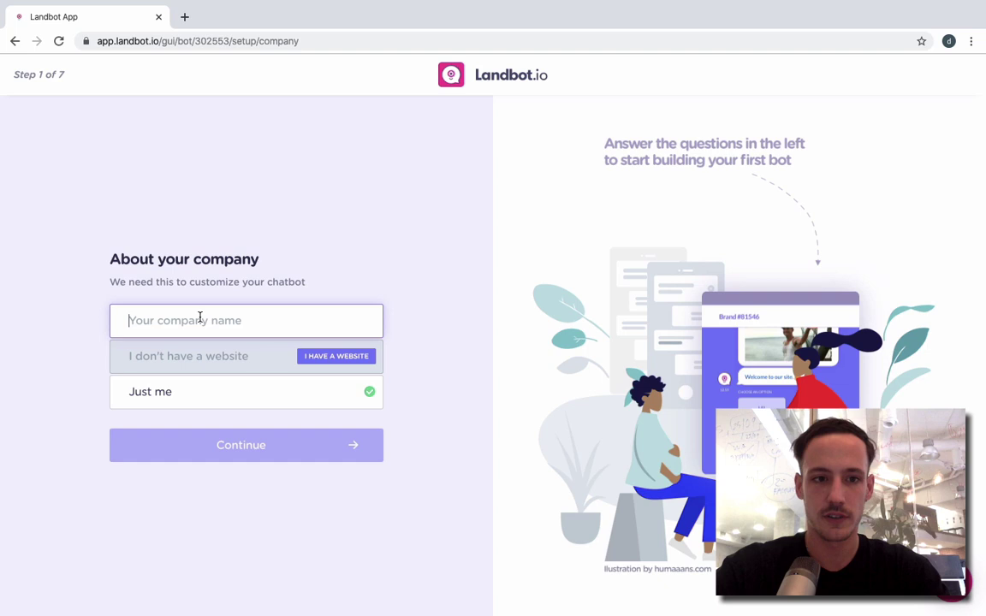
pyautogui.write('Cris WhatsApp')
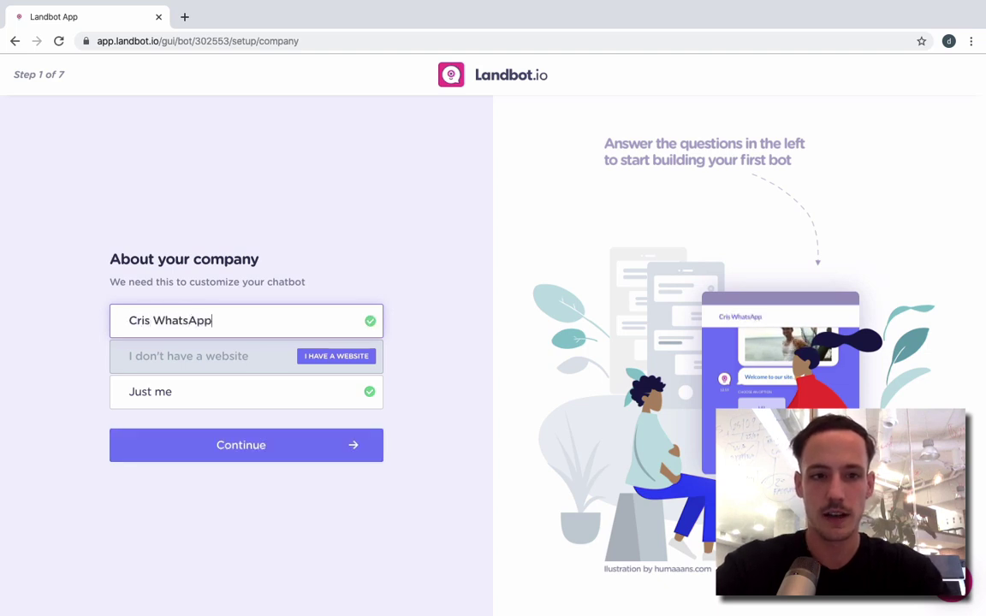
pyautogui.write(' Test')
pyautogui.click(248, 405)
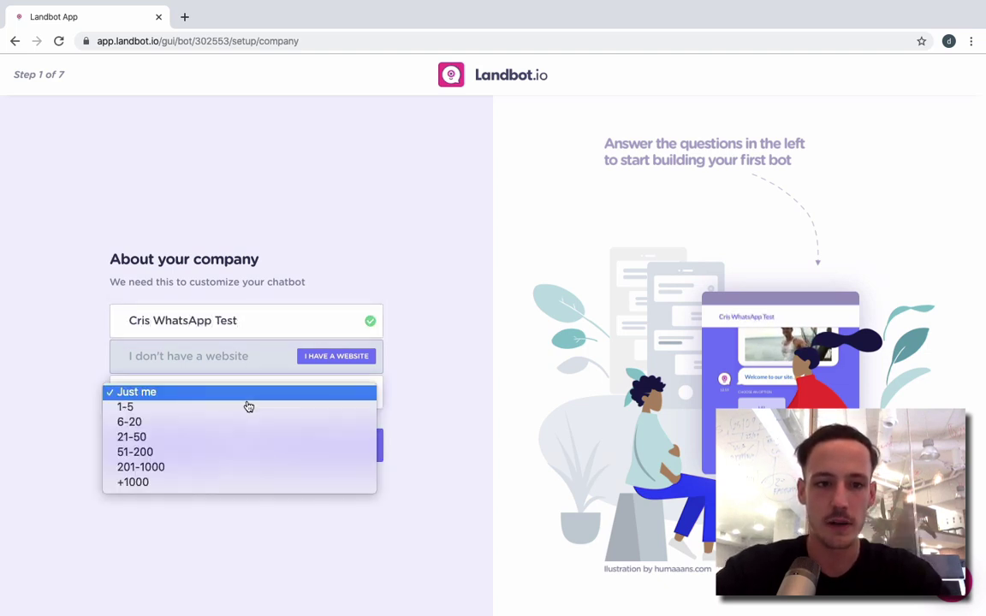
pyautogui.click(282, 444)
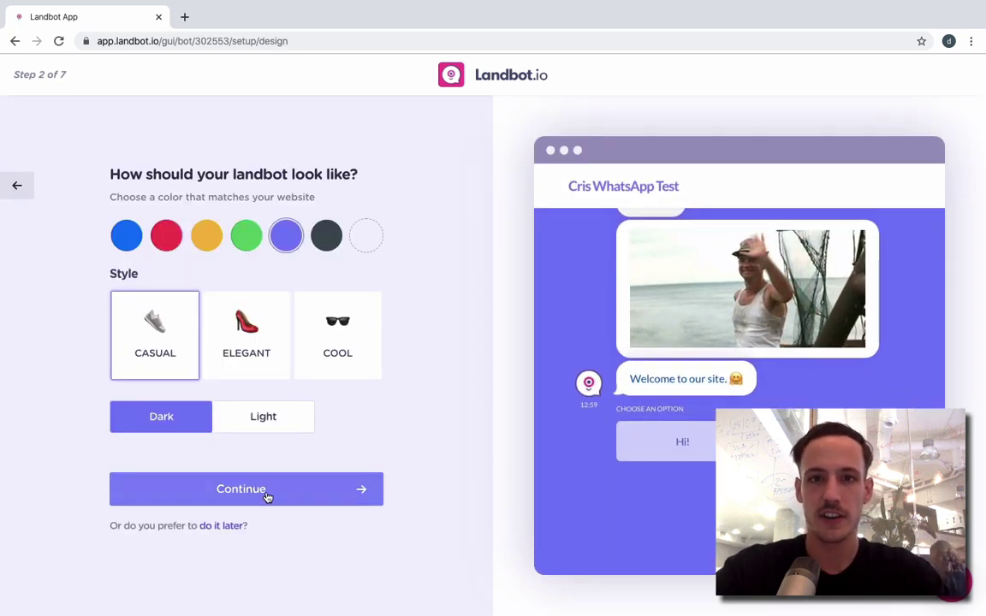
pyautogui.click(266, 495)
pyautogui.click(297, 456)
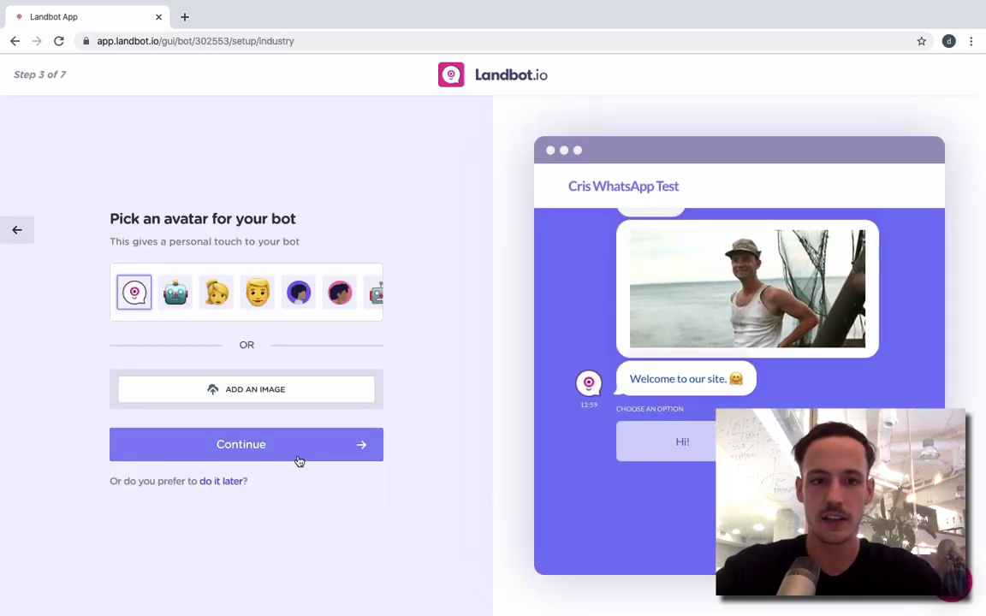
# - Choose Agency & Consulting industry, Support use case and Full Page format, then finish setup
pyautogui.click(166, 338)
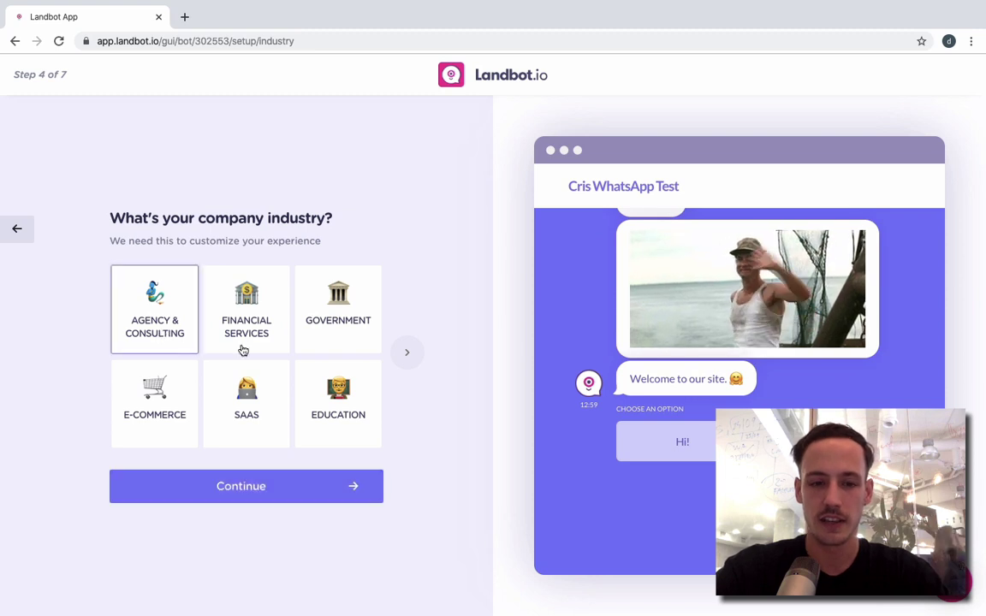
pyautogui.click(266, 486)
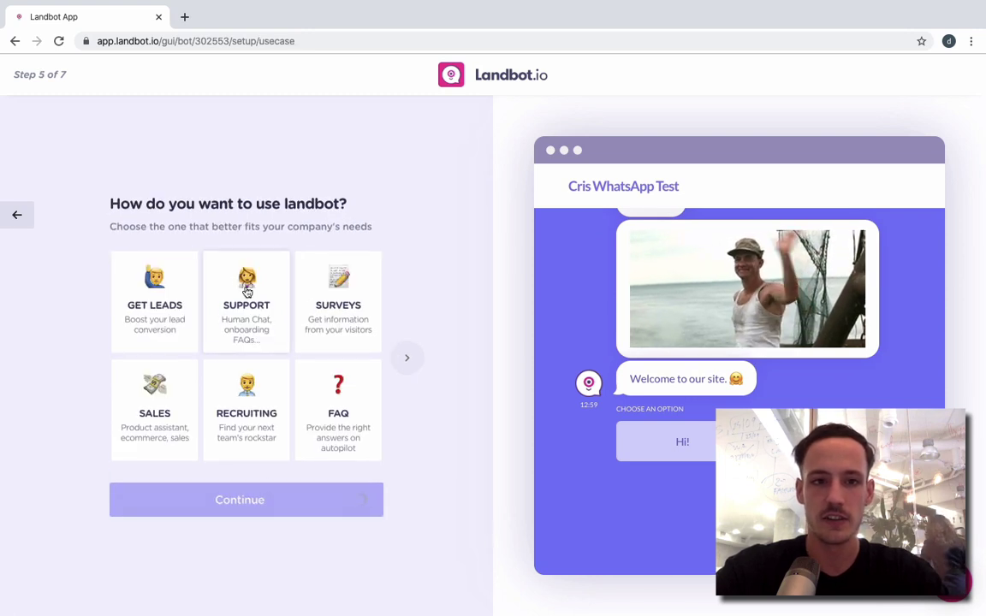
pyautogui.click(247, 304)
pyautogui.click(278, 501)
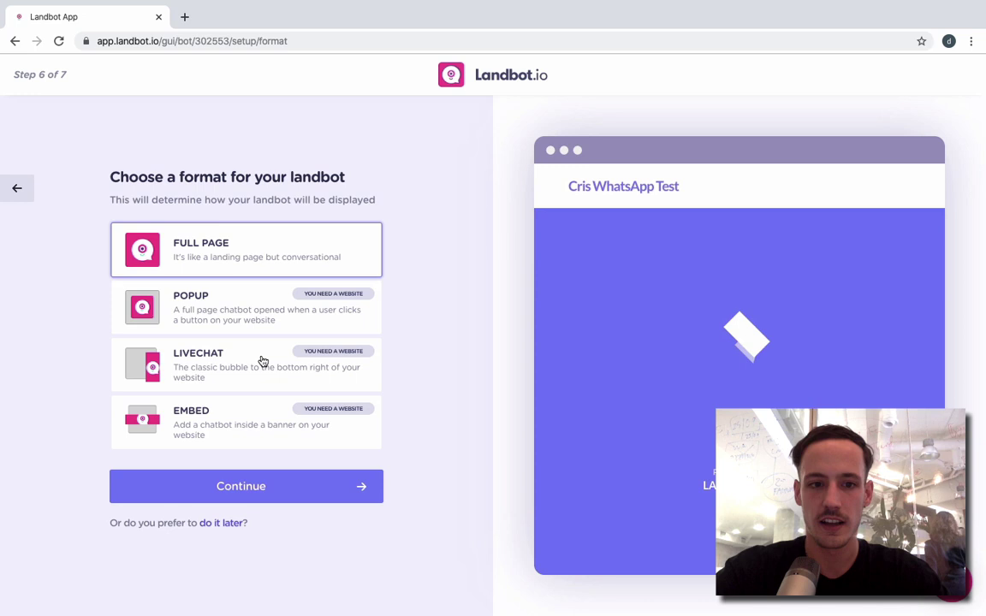
pyautogui.click(248, 484)
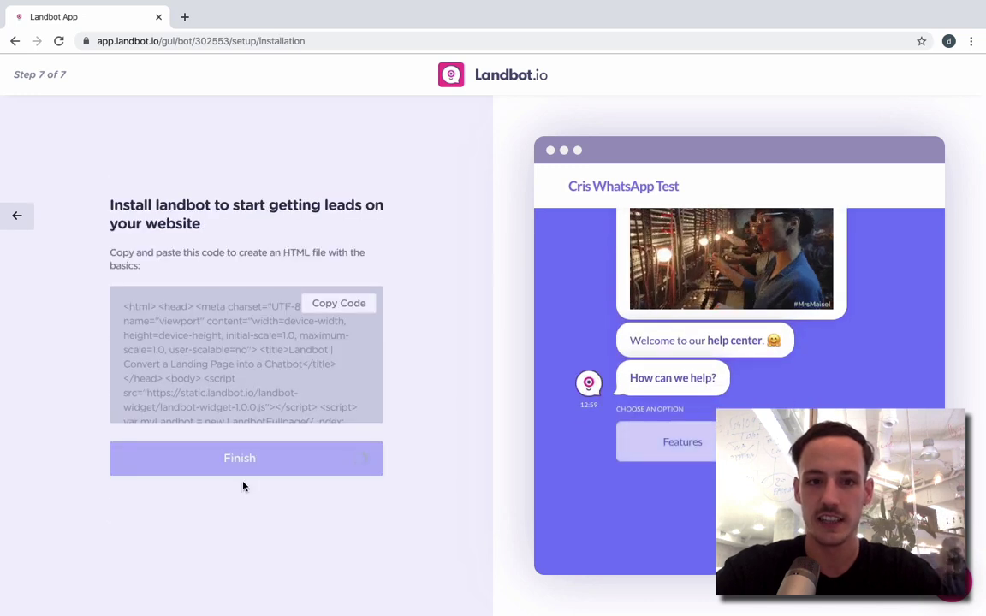
pyautogui.click(274, 466)
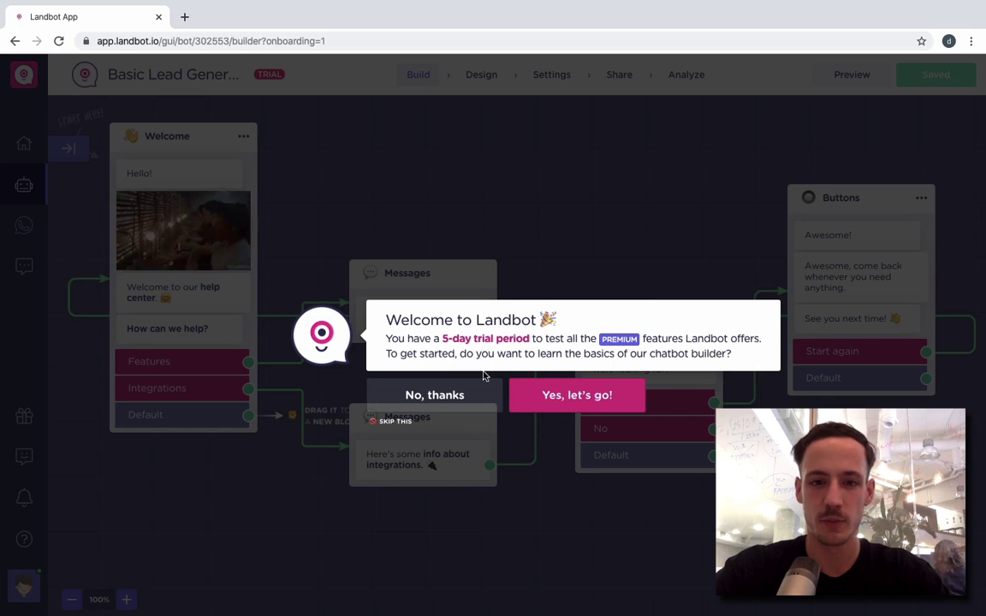
# - Skip the builder welcome tour and return to the Home dashboard
pyautogui.click(394, 421)
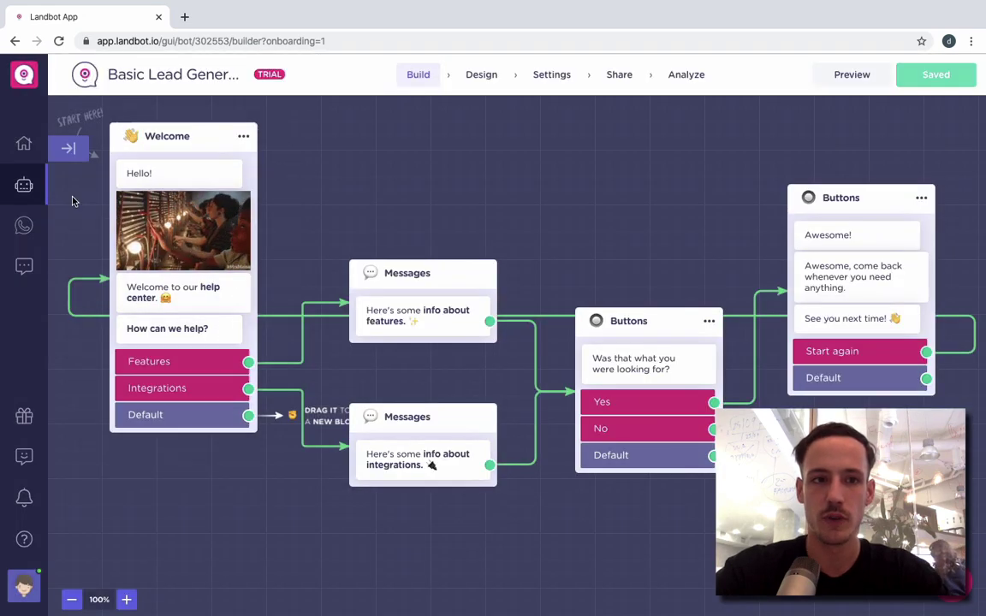
pyautogui.click(24, 144)
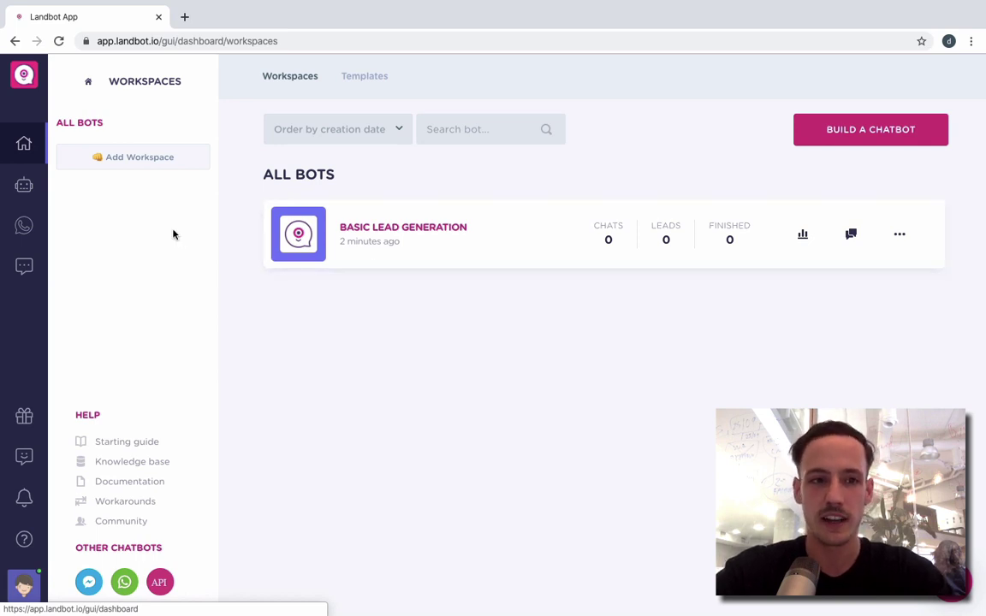
# - Start a free WhatsApp Playground channel and name it 'WhatsApp PlayGround Cris'
pyautogui.click(23, 228)
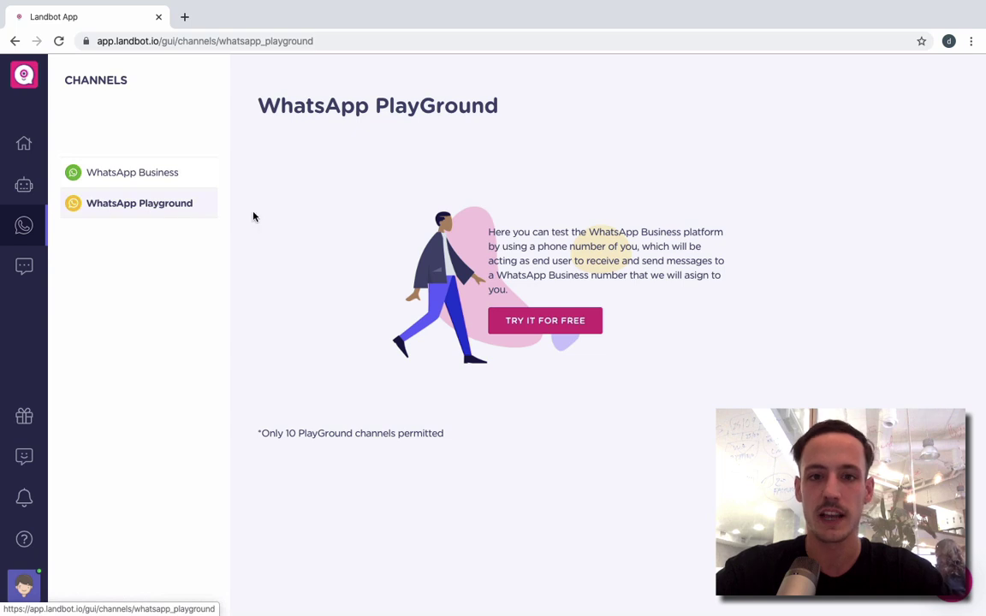
pyautogui.click(549, 323)
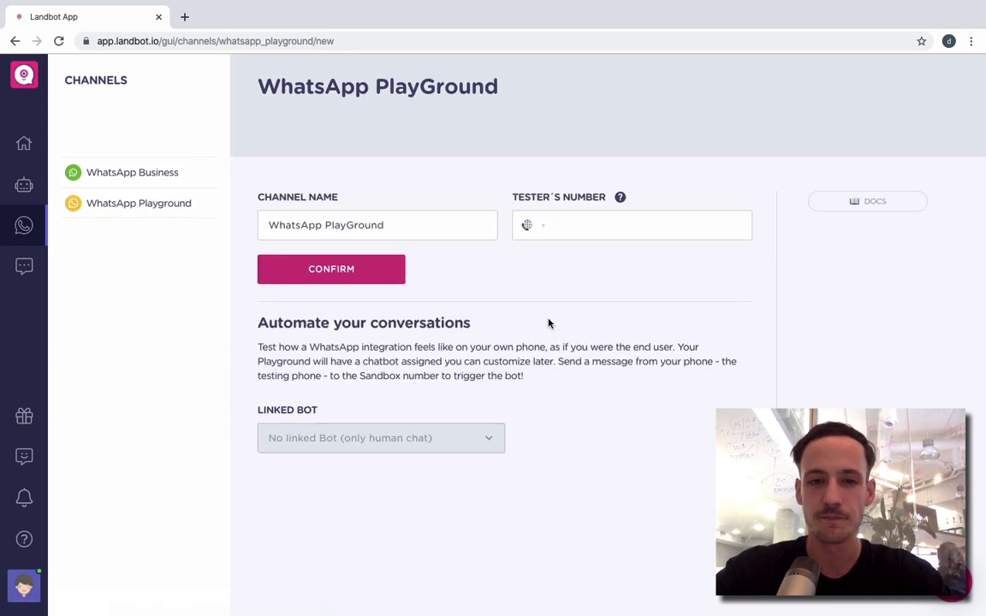
pyautogui.click(403, 226)
pyautogui.write('C')
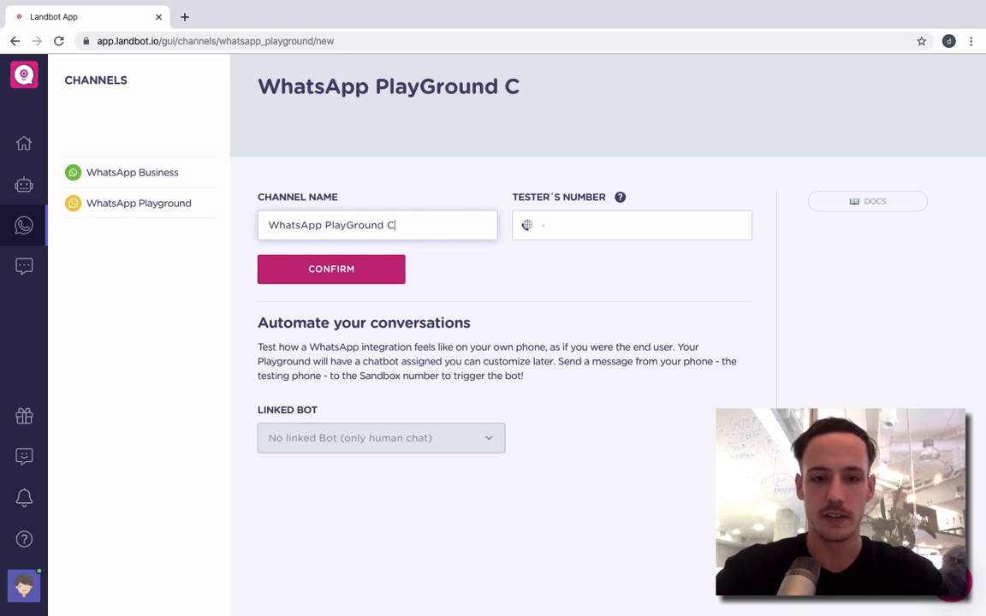
pyautogui.write('ris')
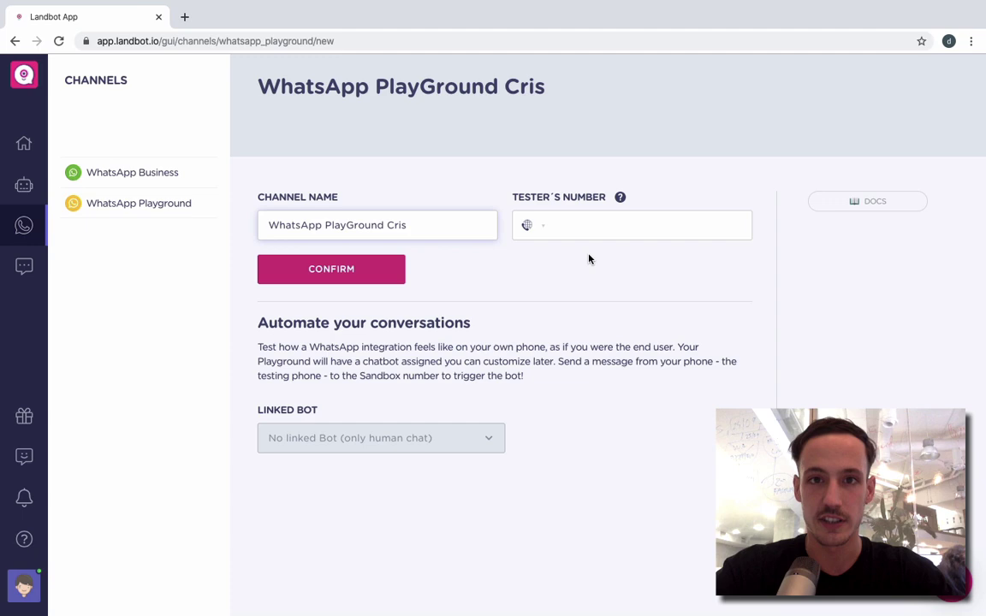
# - Accept the Playground terms, enter the +34 tester phone number, and confirm the channel
pyautogui.click(600, 222)
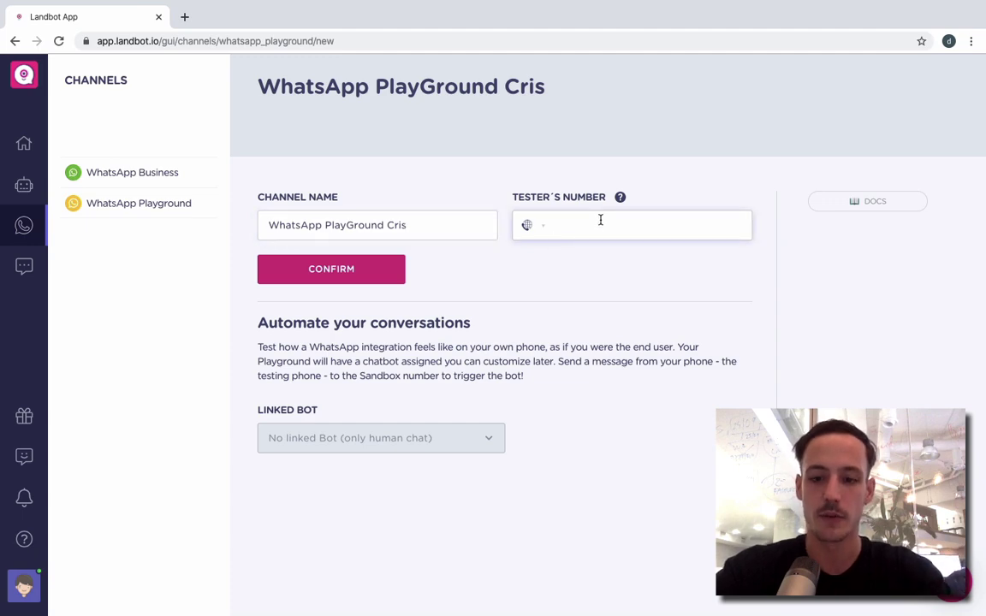
pyautogui.click(600, 223)
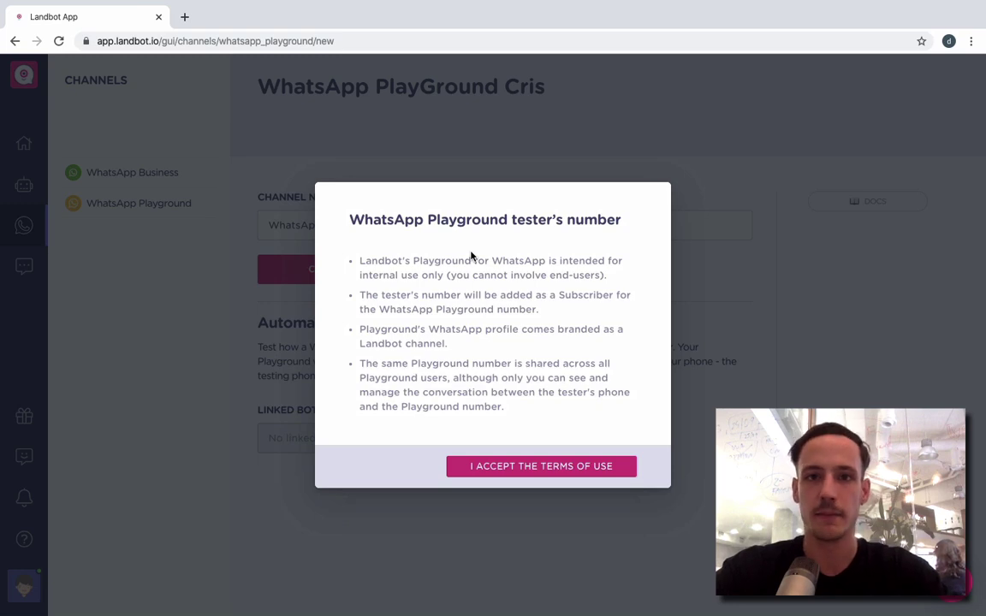
pyautogui.click(534, 466)
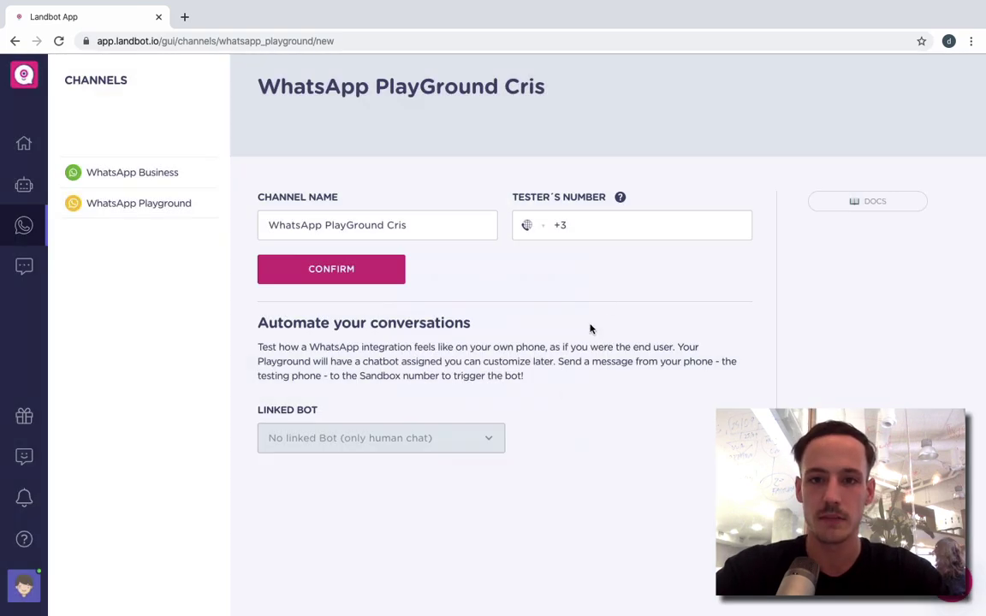
pyautogui.click(584, 225)
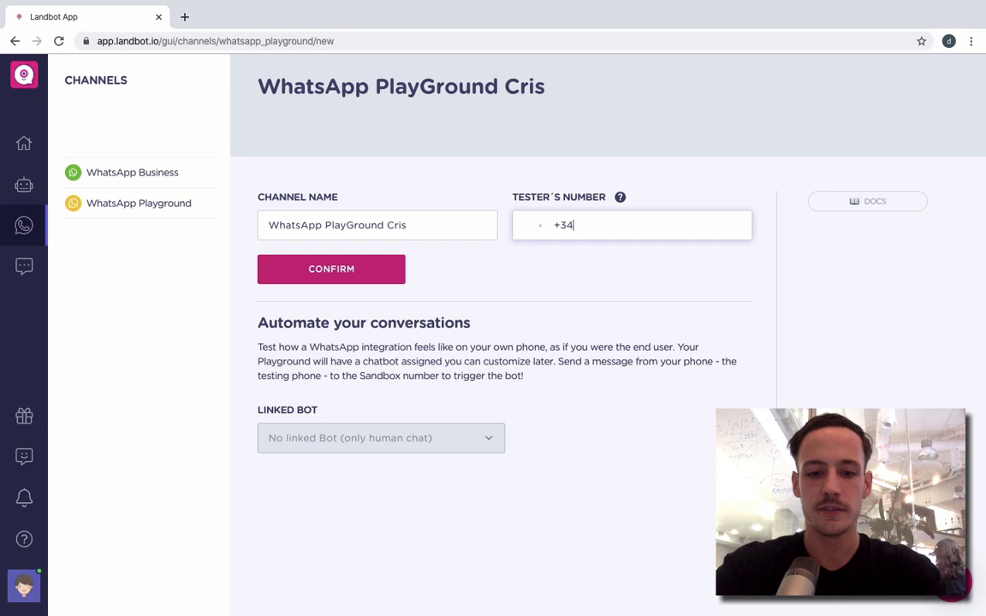
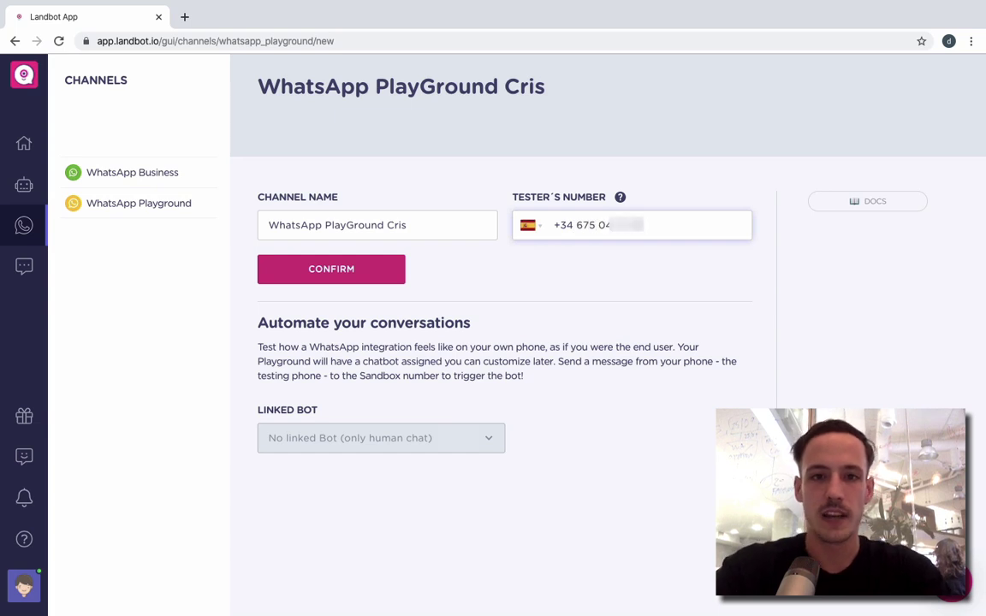
pyautogui.click(343, 277)
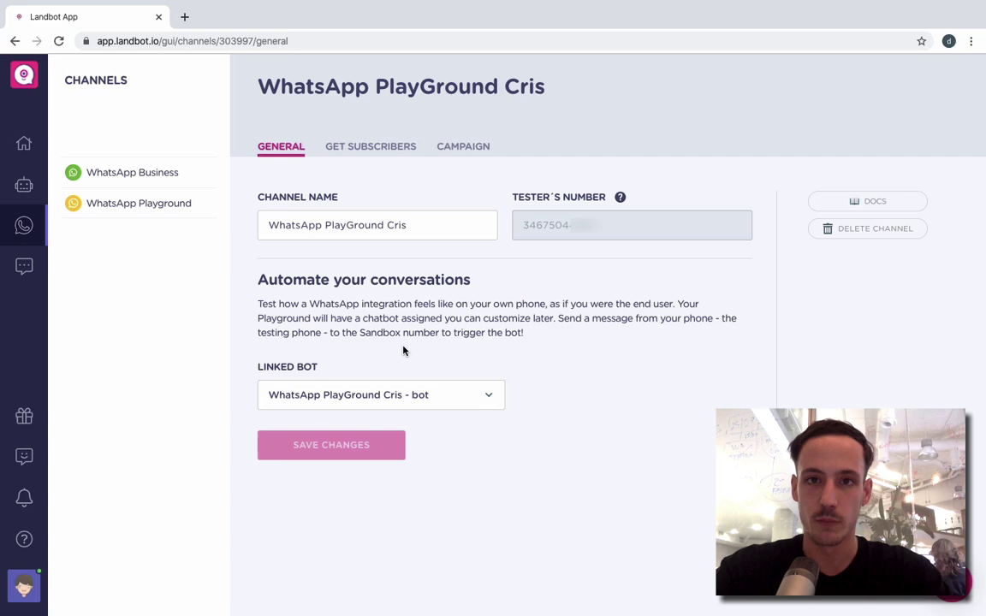
# - Check the Linked Bot dropdown shows the WhatsApp PlayGround Cris bot, then return Home
pyautogui.click(386, 395)
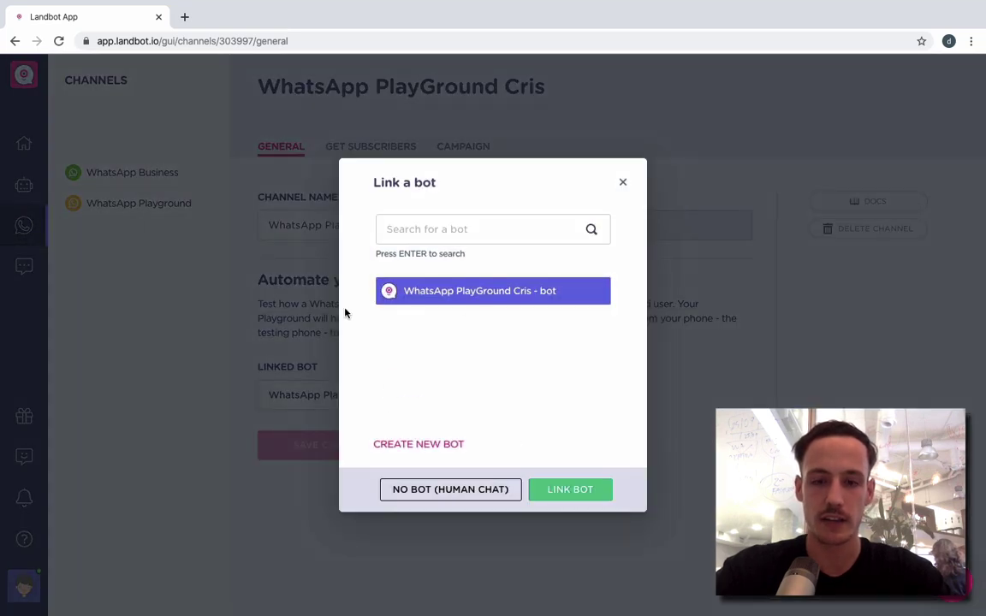
pyautogui.click(624, 187)
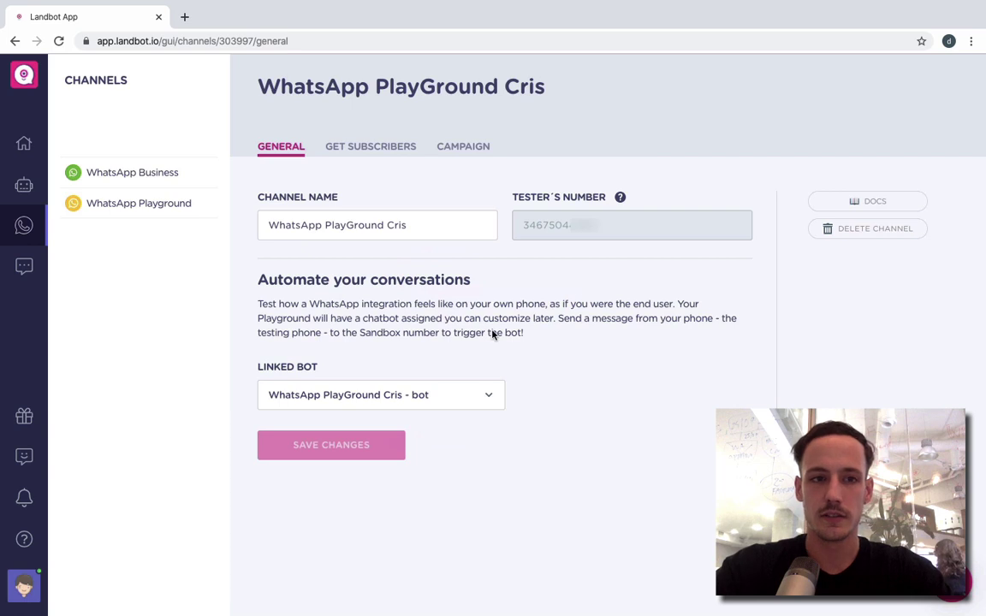
pyautogui.click(25, 146)
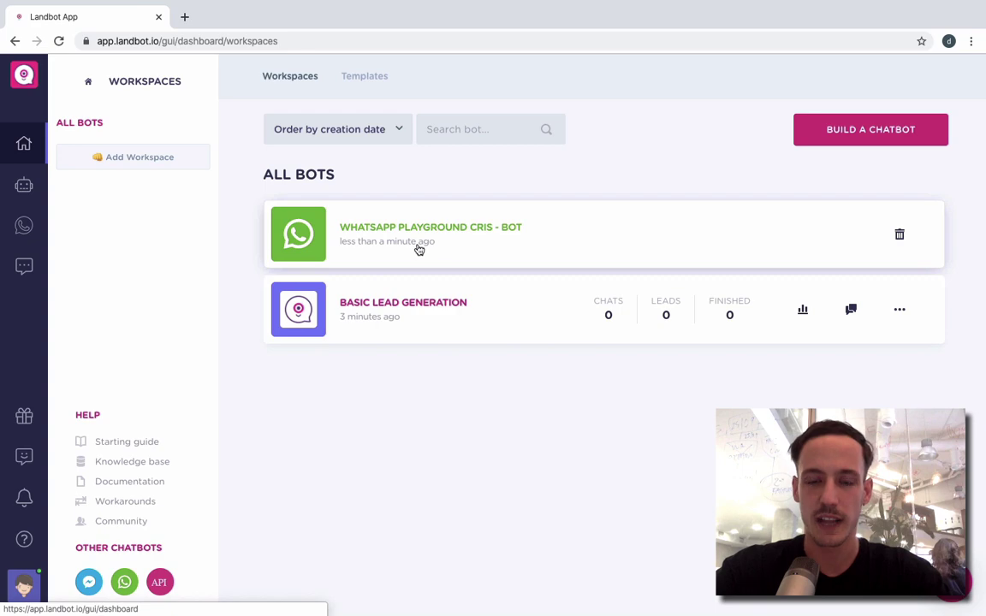
# - Open the WhatsApp PlayGround Cris bot card and acknowledge the WhatsApp features notice
pyautogui.click(450, 244)
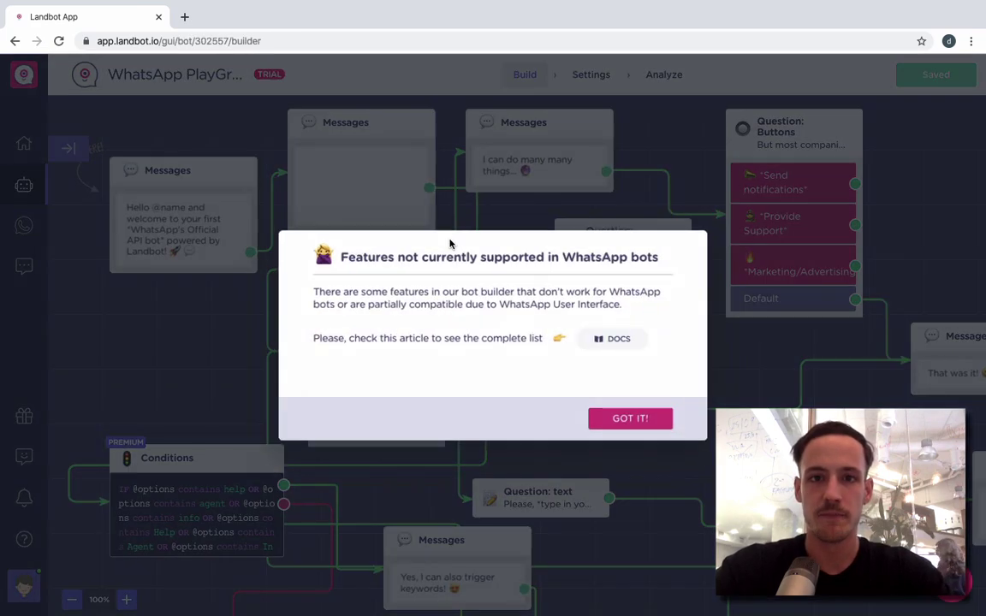
pyautogui.click(623, 420)
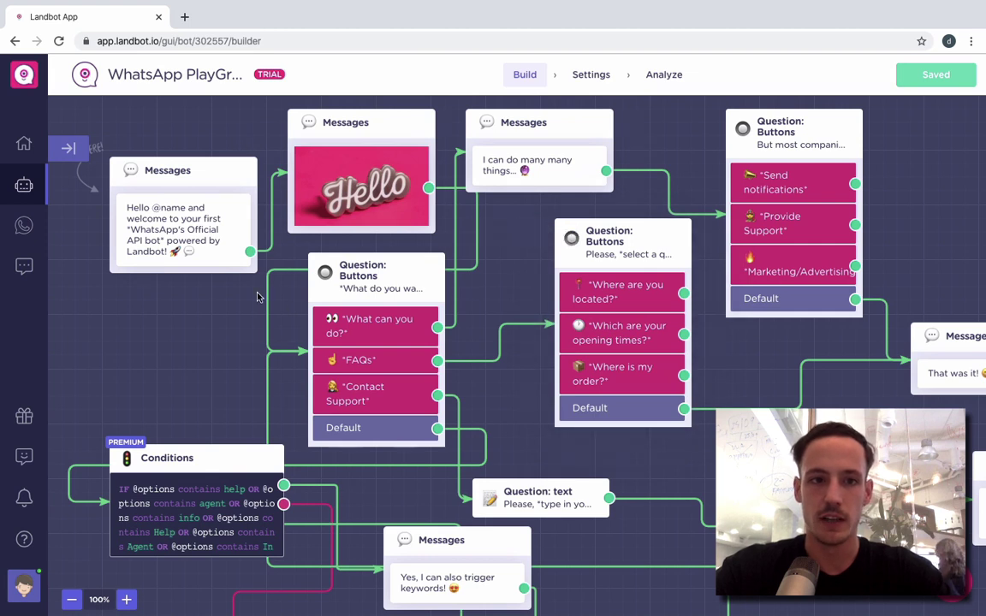
pyautogui.moveTo(24, 266)
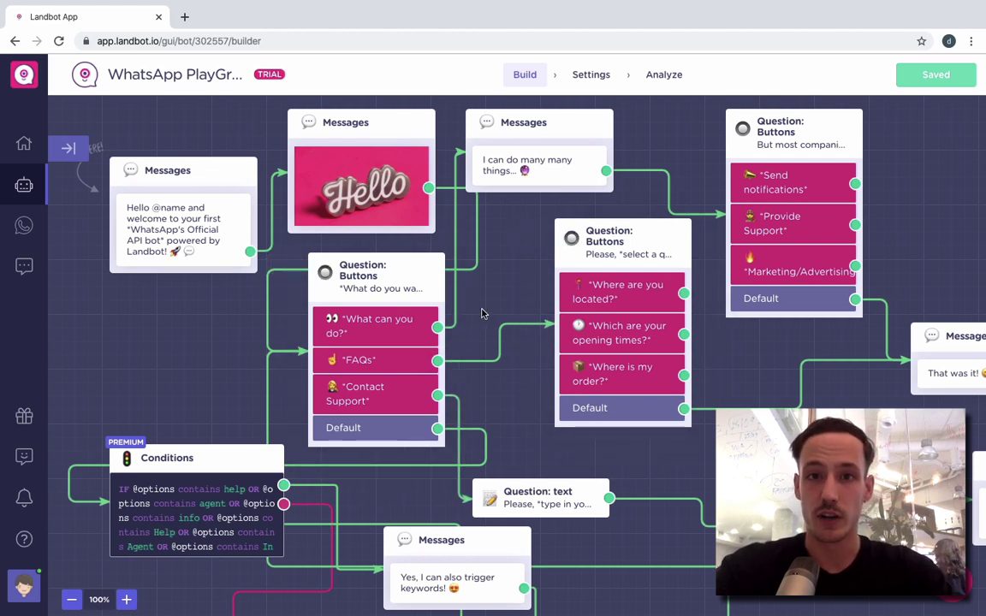
# - Go to Chats, finish the welcome tour, and open the tester's conversation
pyautogui.click(25, 267)
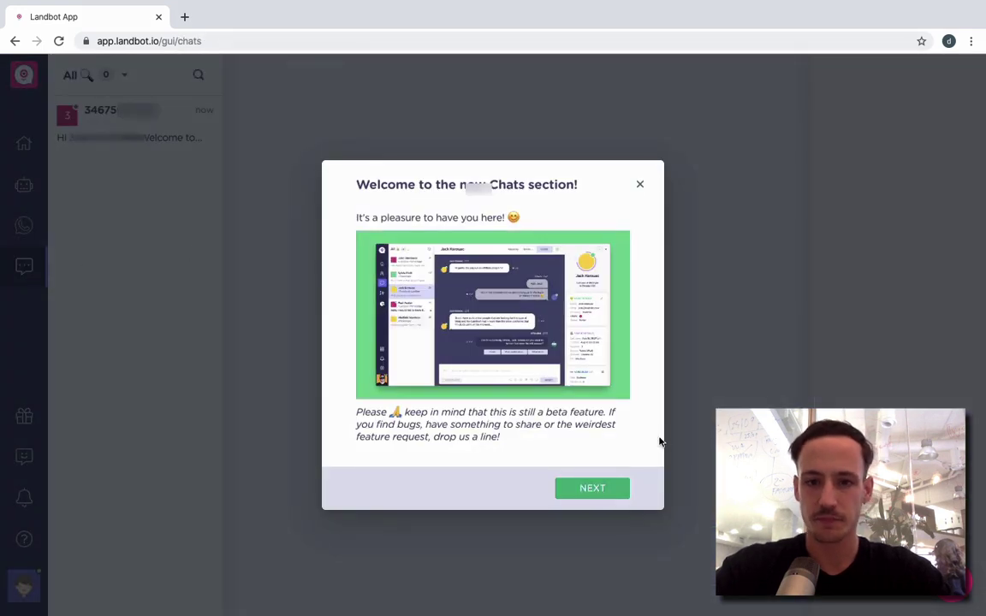
pyautogui.click(598, 488)
pyautogui.click(591, 508)
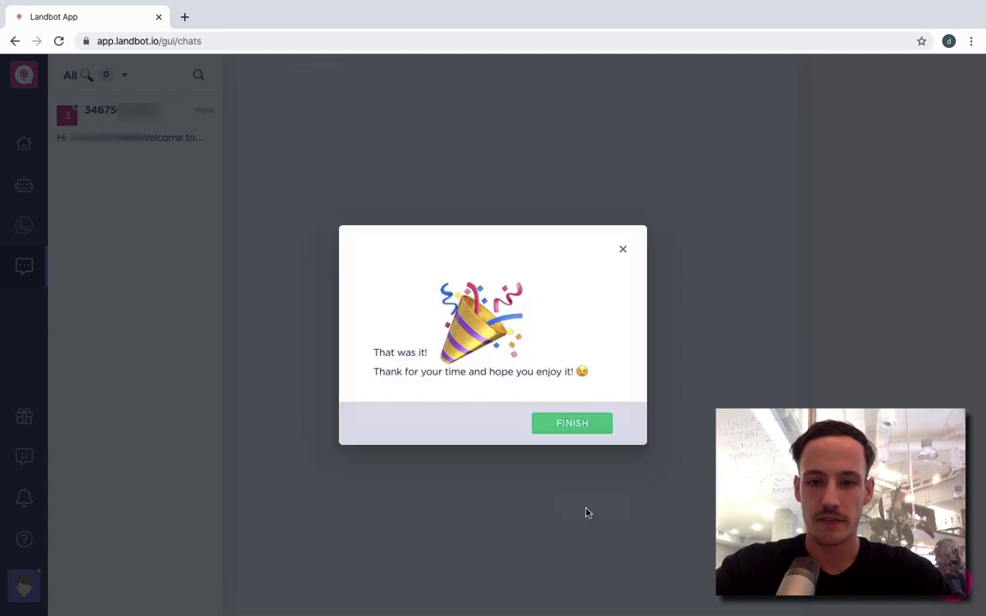
pyautogui.click(582, 435)
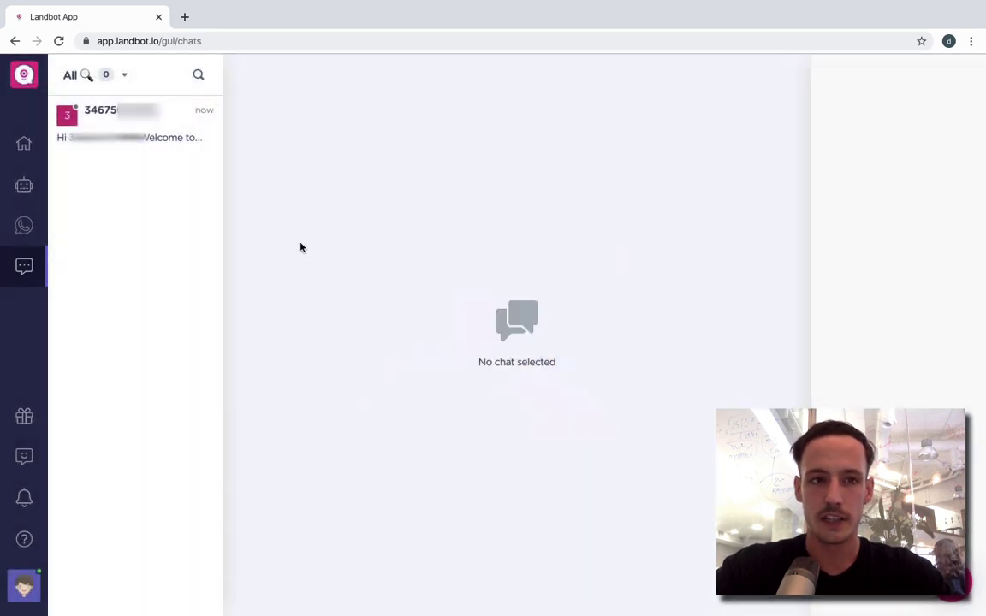
pyautogui.click(165, 145)
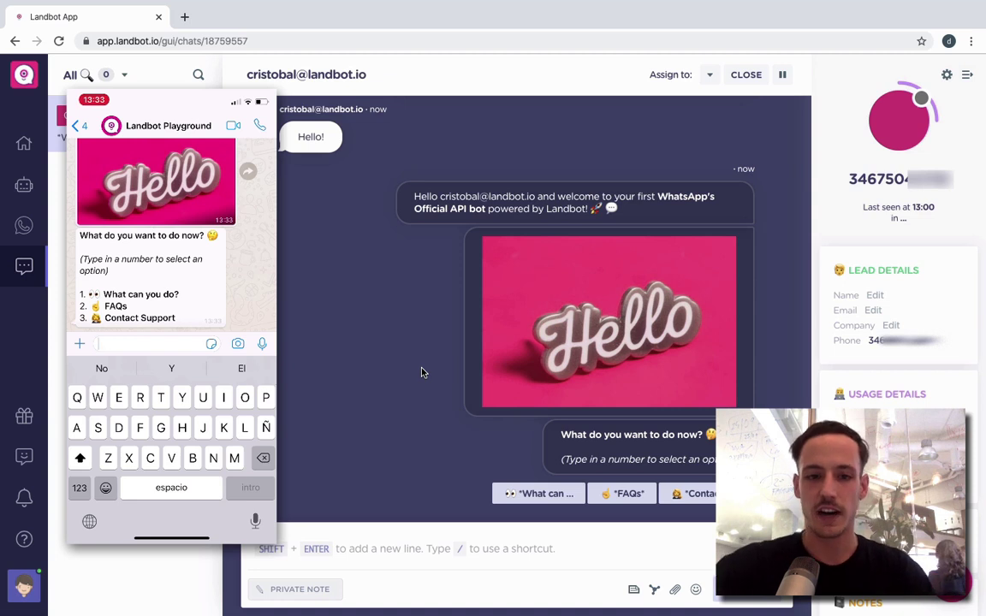
# - Send 'Hello' to the tester from the inbox, then reply 'Hi there!' from the phone
pyautogui.click(464, 548)
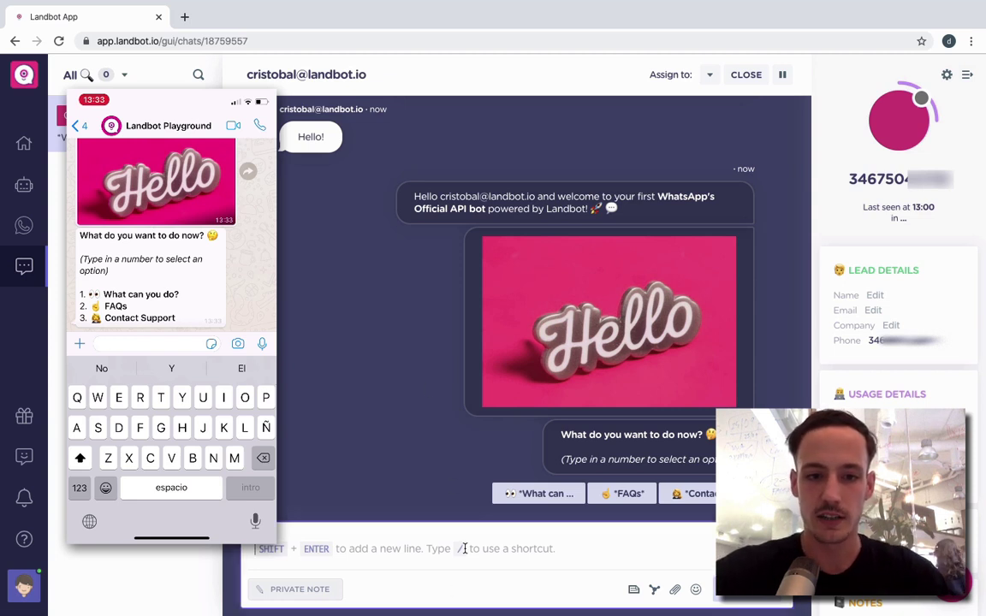
pyautogui.write('Hello!')
pyautogui.press('Return')
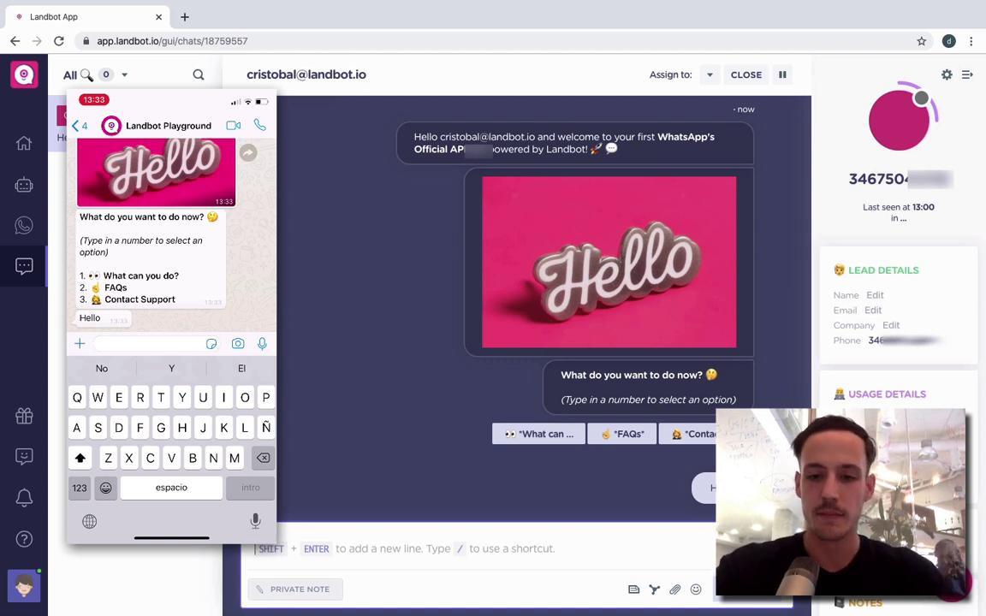
pyautogui.write('Hi there')
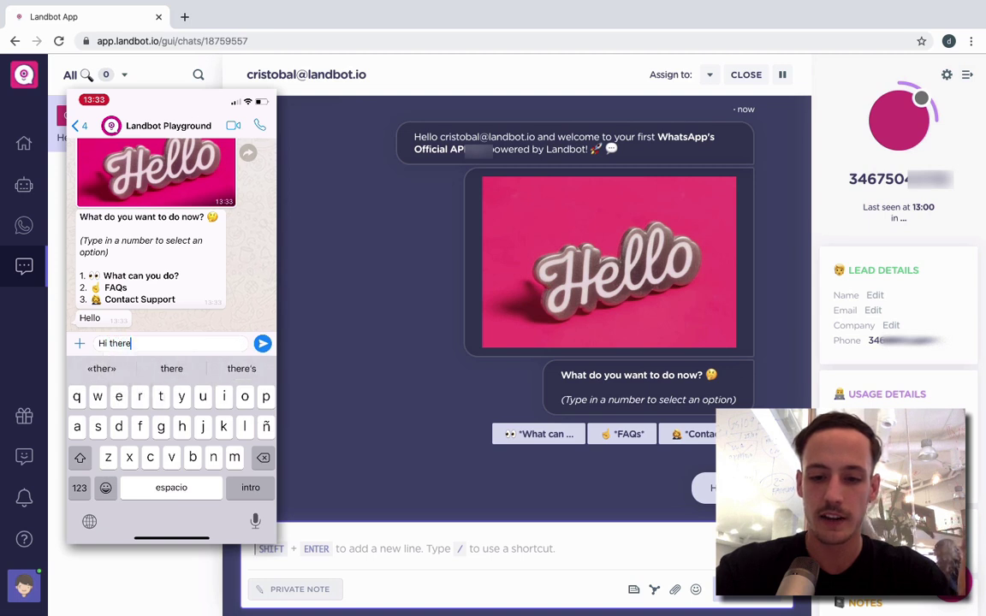
pyautogui.write('!')
pyautogui.press('Return')
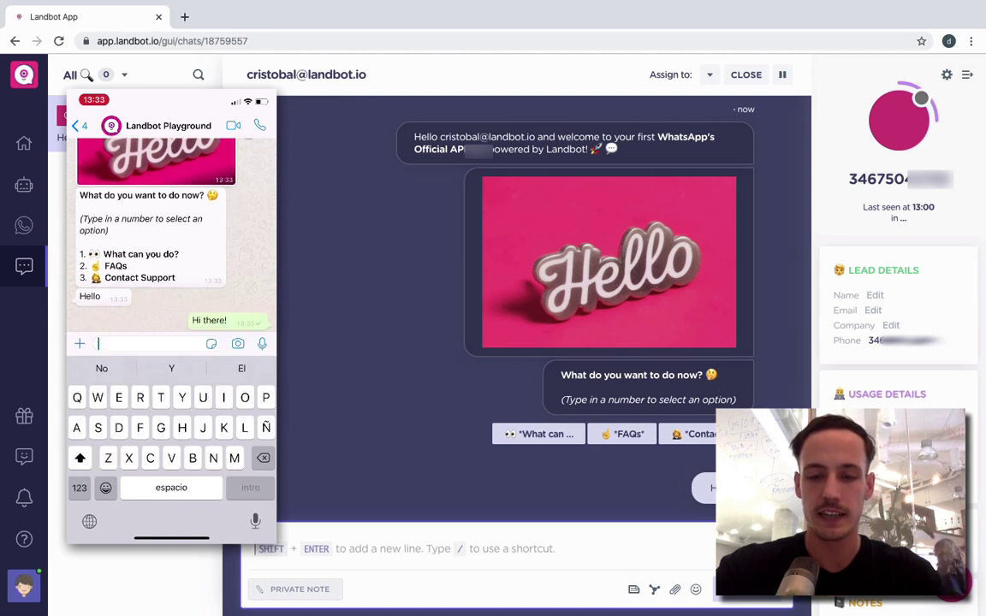